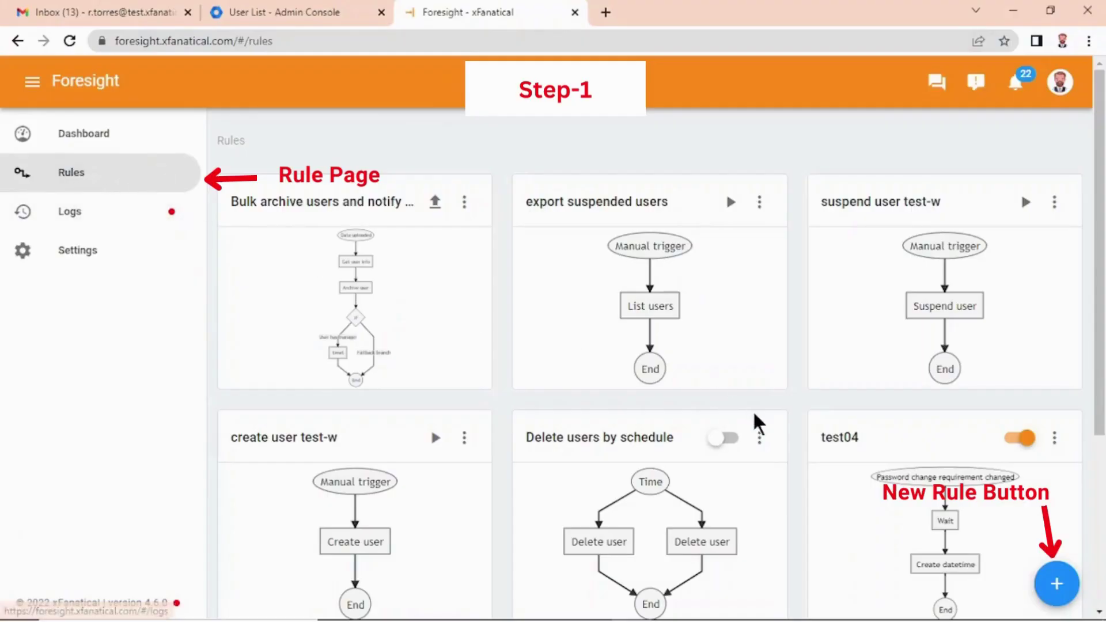
click(1058, 584)
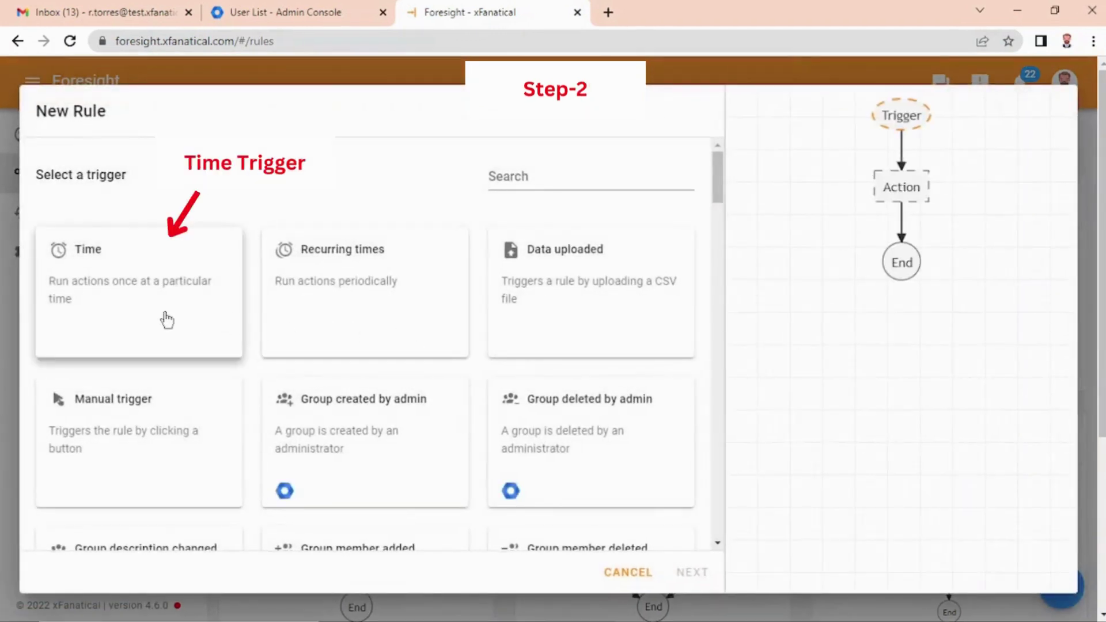
click(167, 320)
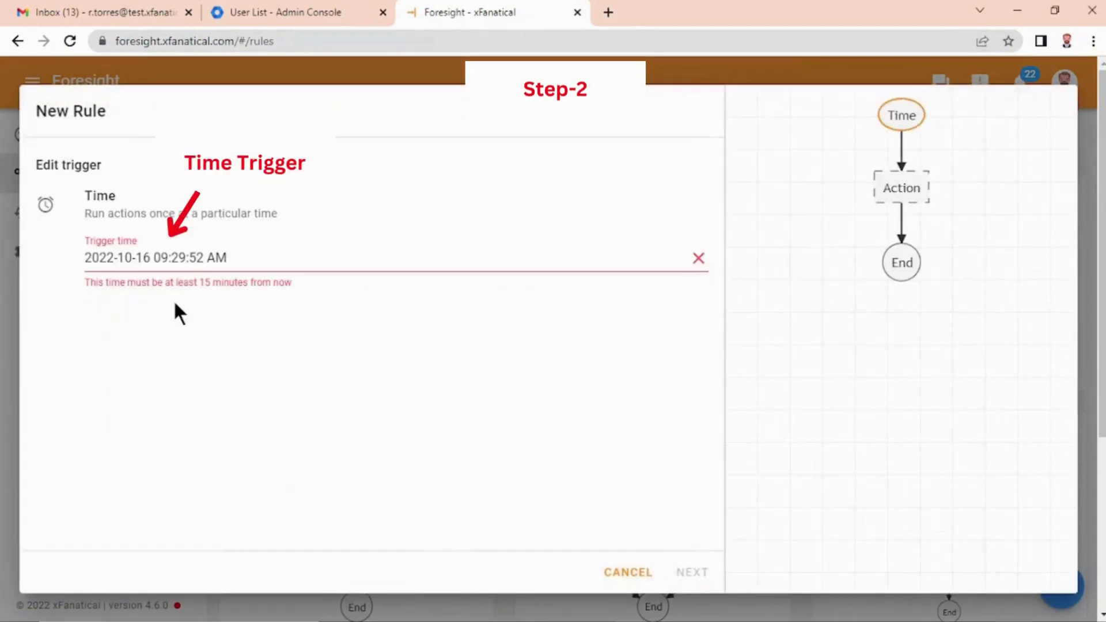
click(218, 257)
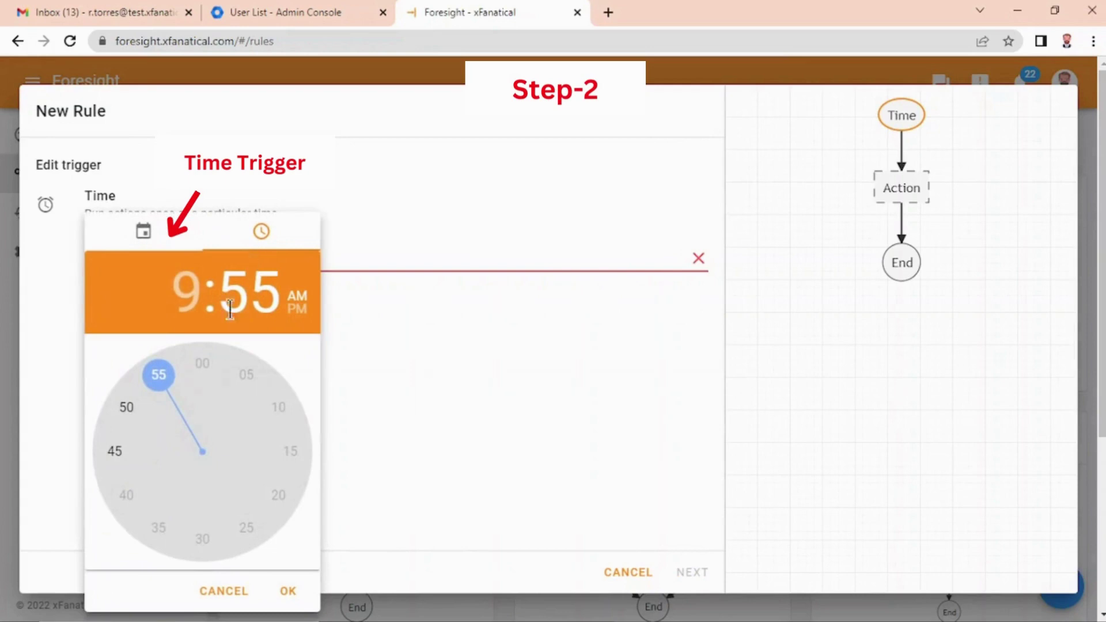
click(189, 298)
click(126, 408)
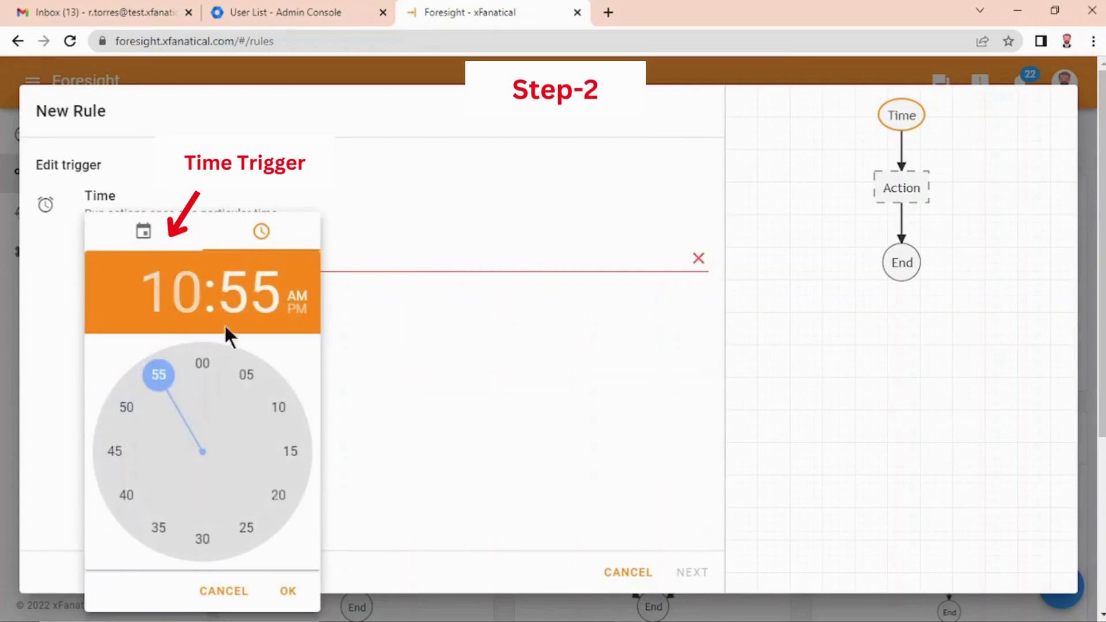
click(203, 362)
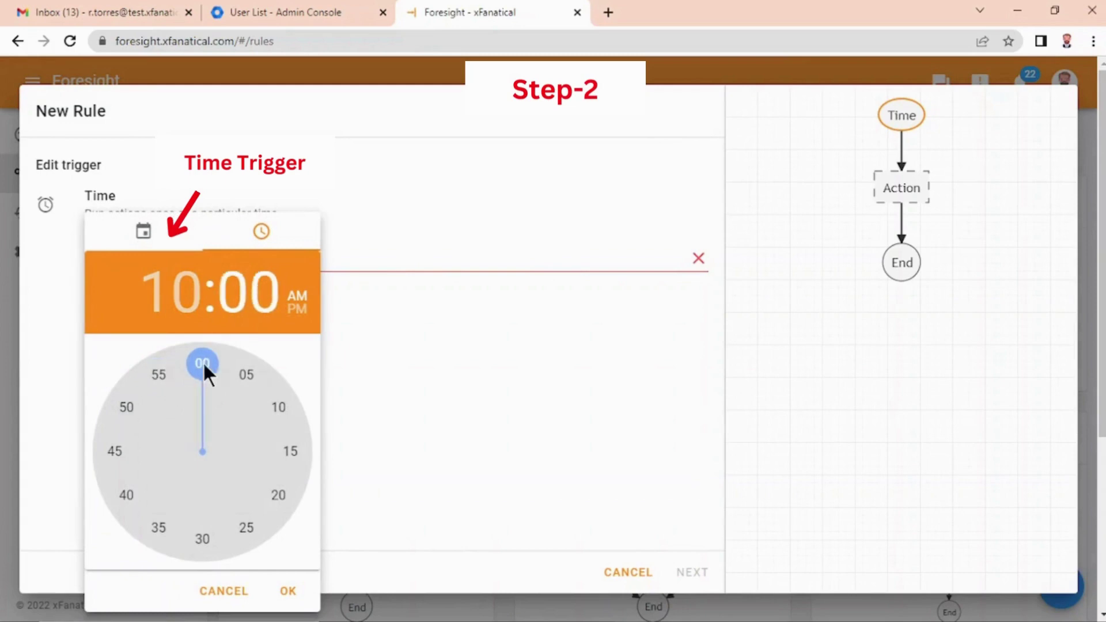
click(288, 592)
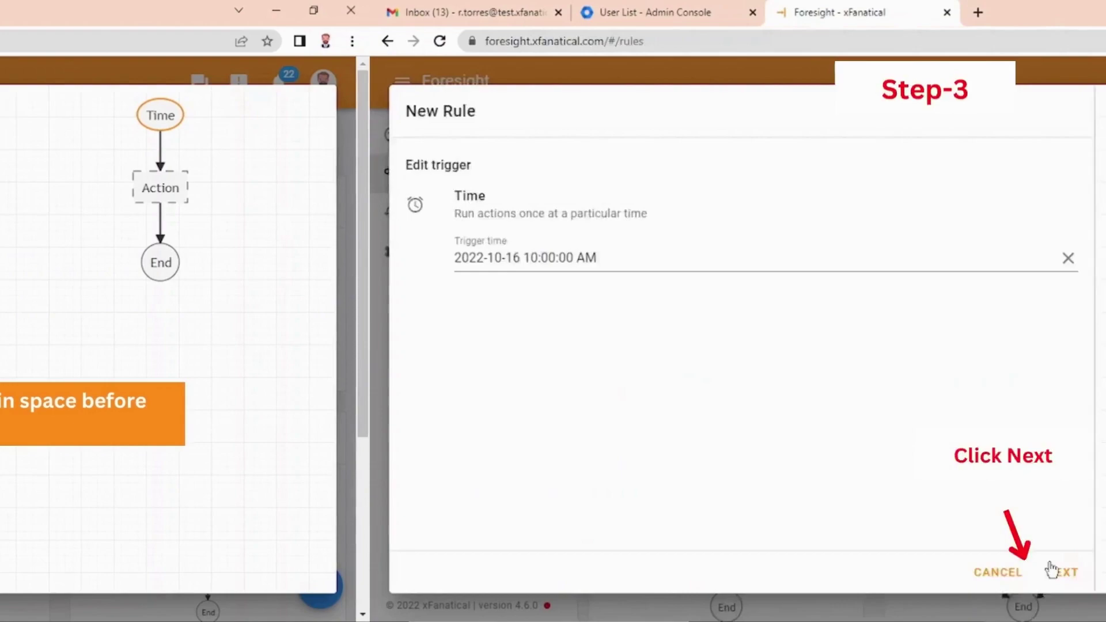
Step: Search the actions for 'create' and choose Create user
click(692, 571)
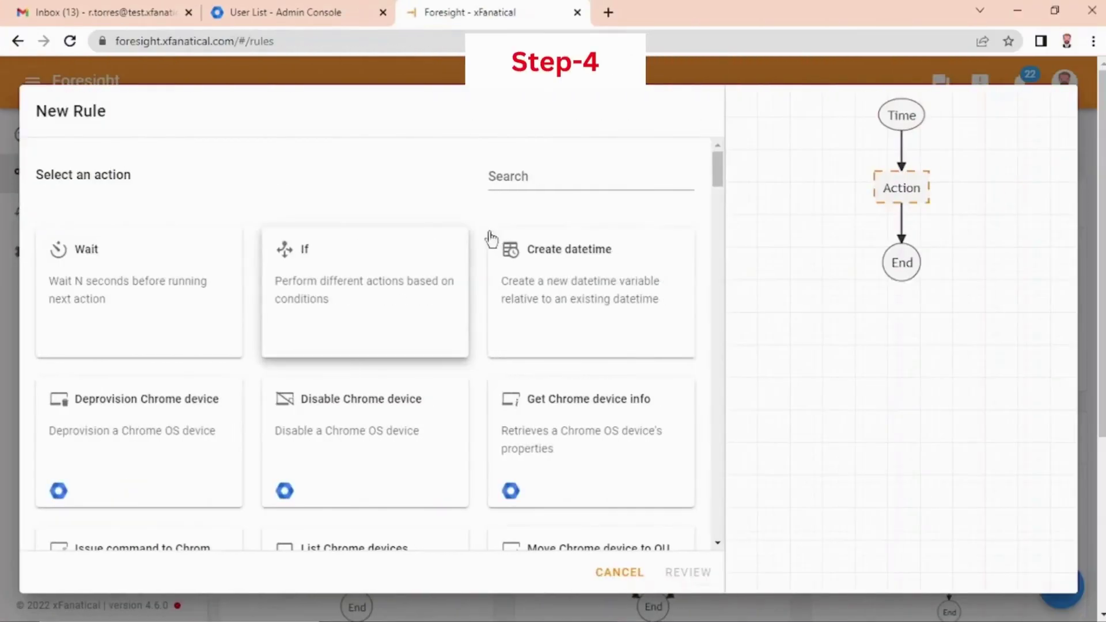
click(566, 185)
text(cr)
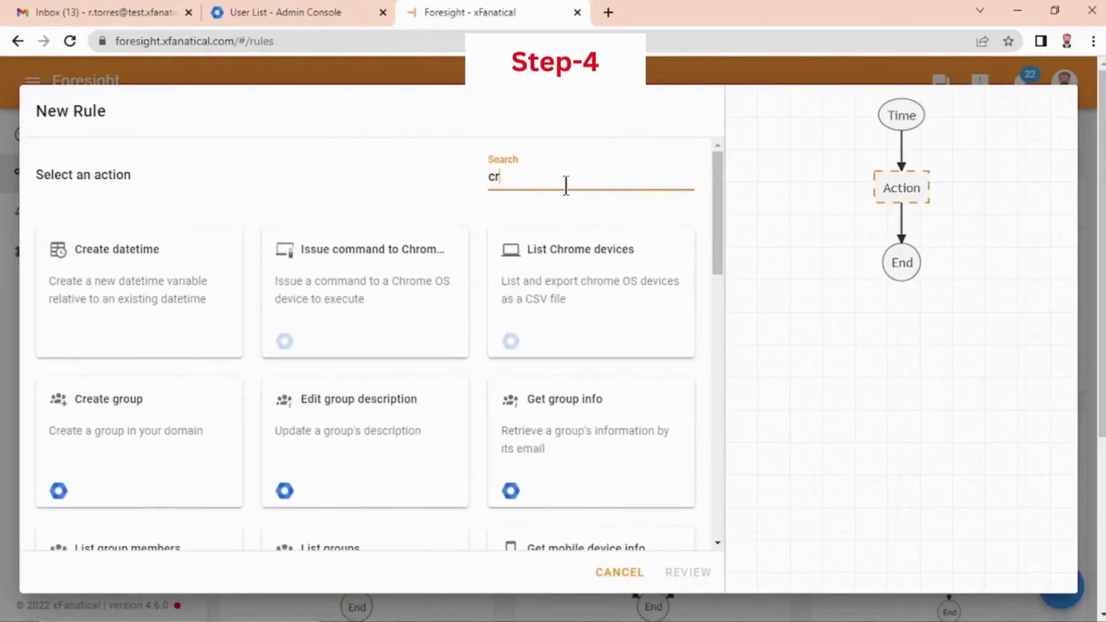
text(eate)
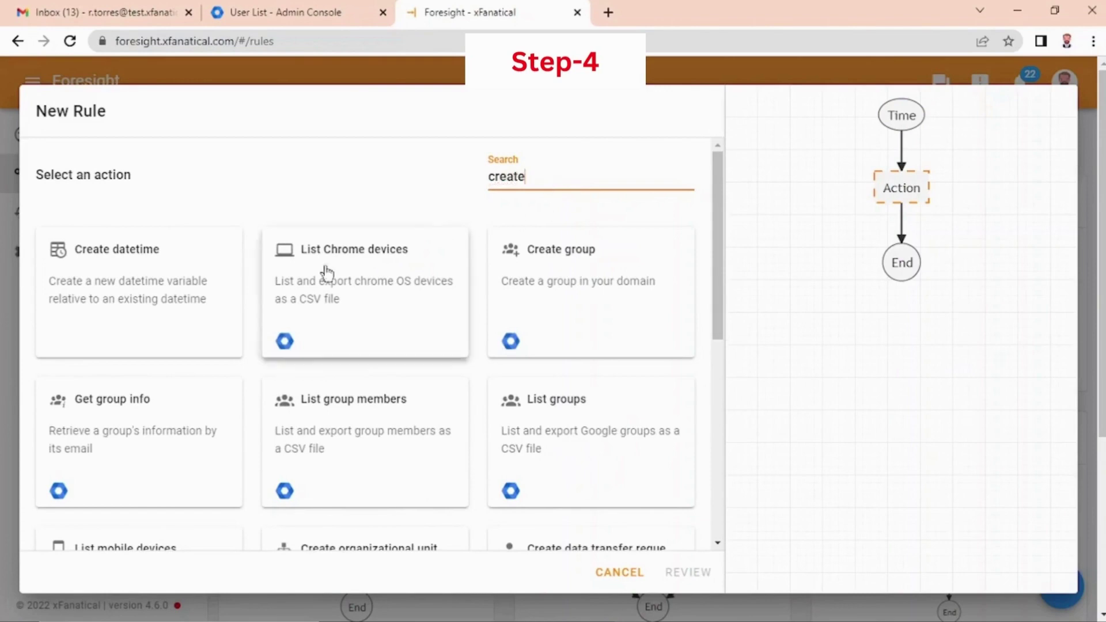
scroll(395, 298, down, 1)
scroll(395, 297, down, 2)
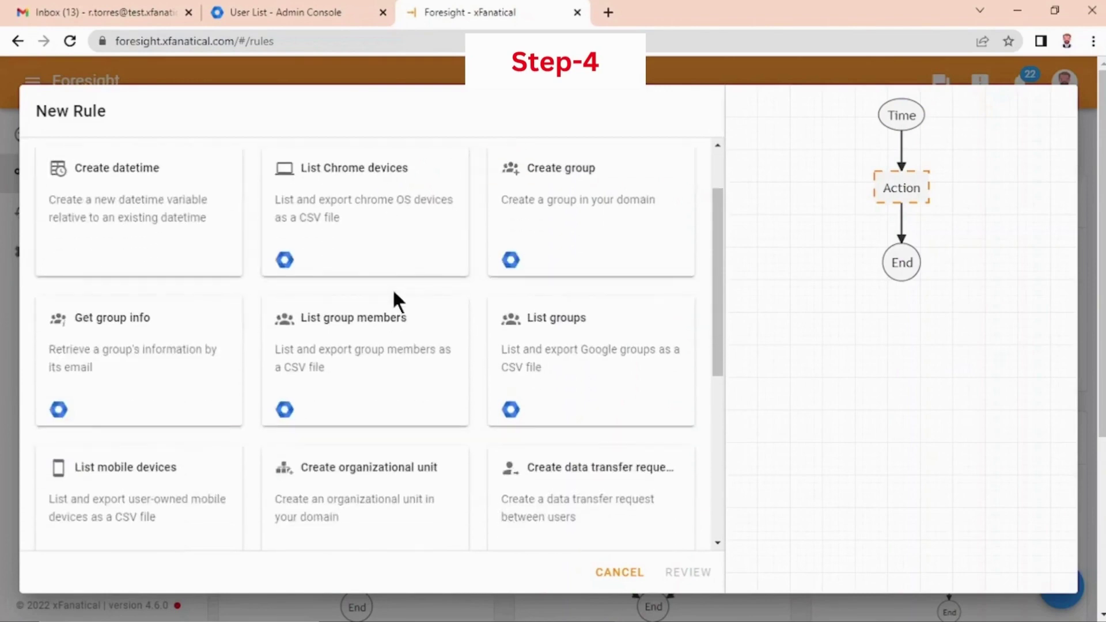
scroll(395, 298, down, 2)
scroll(395, 297, down, 1)
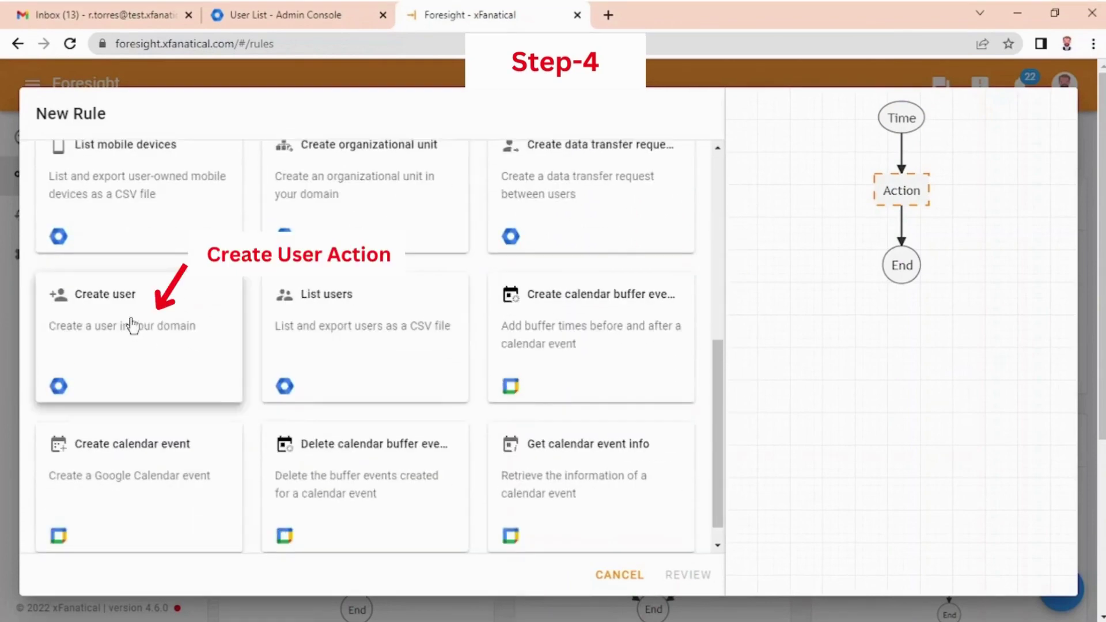
click(126, 325)
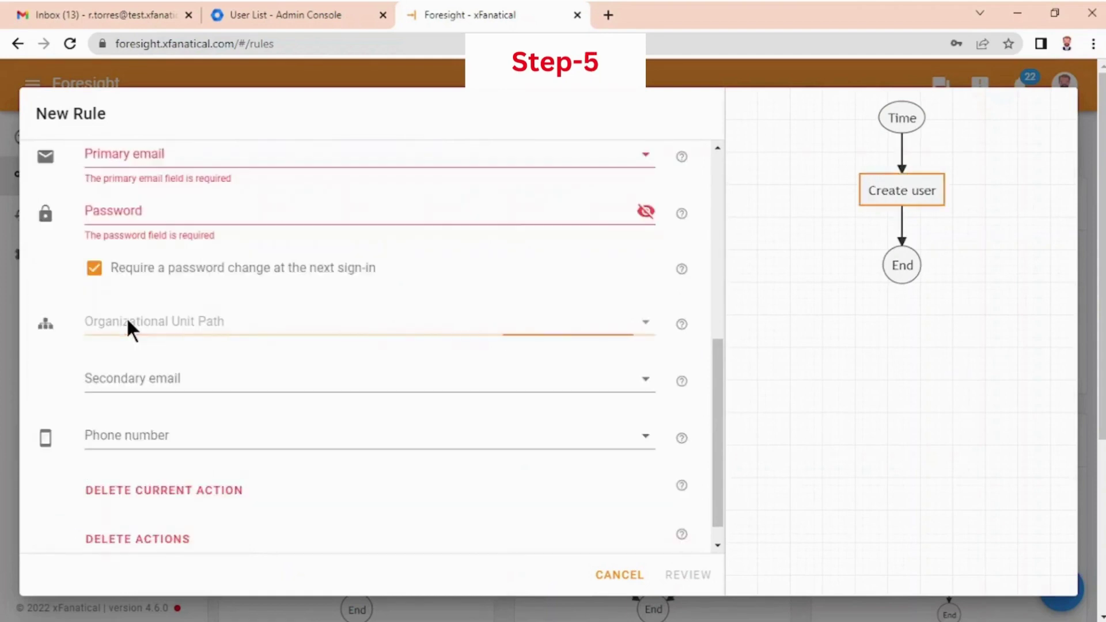
click(128, 324)
scroll(138, 320, up, 3)
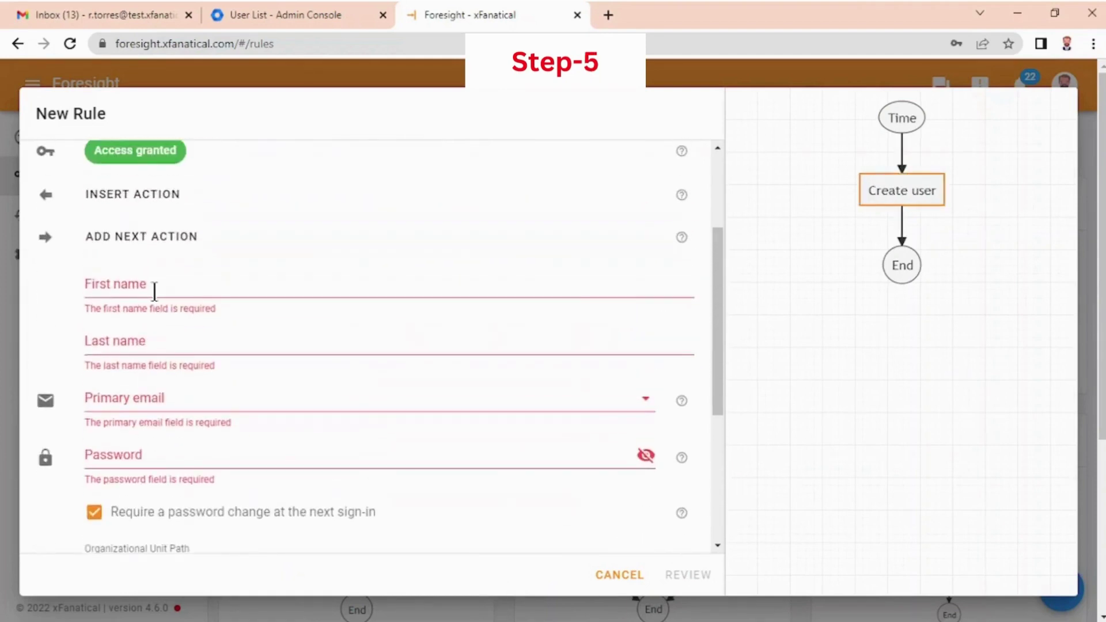
click(155, 289)
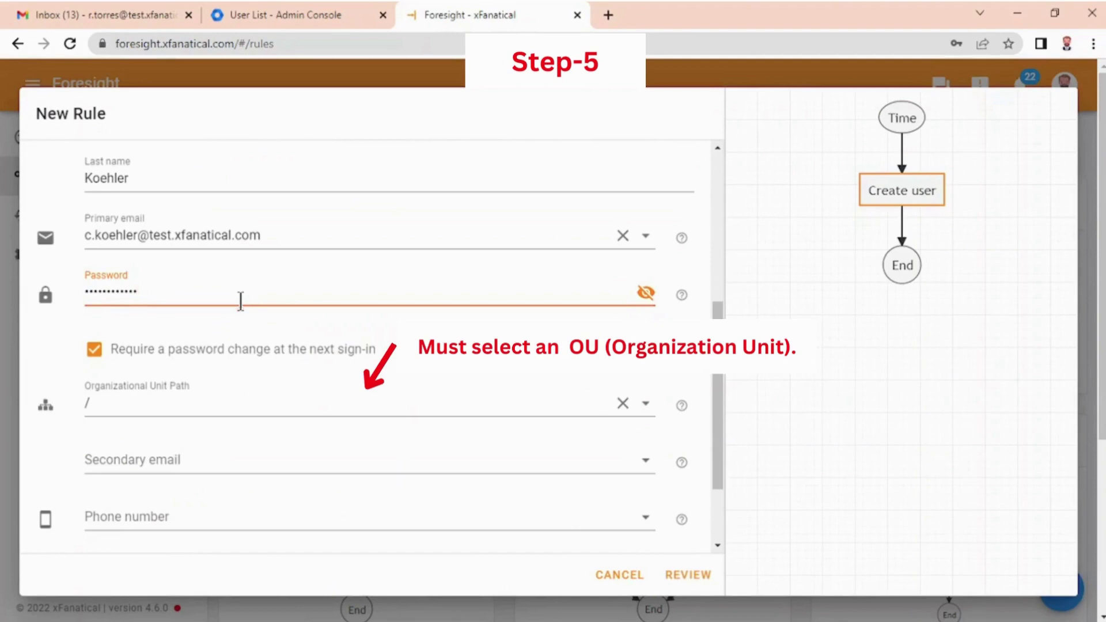
scroll(242, 355, down, 2)
click(345, 322)
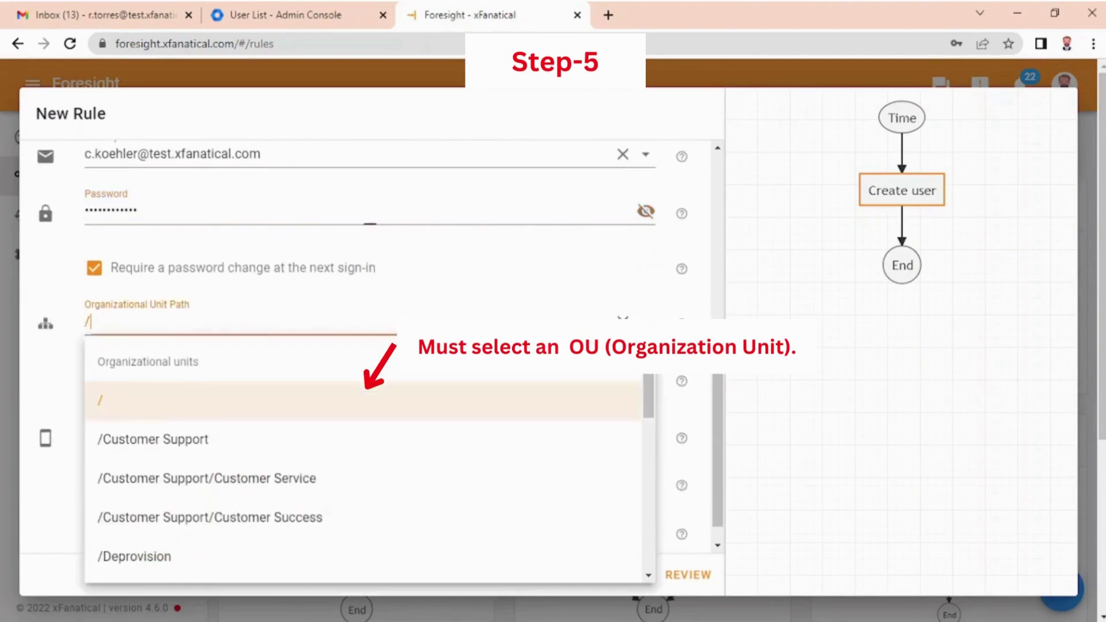
scroll(169, 394, down, 1)
scroll(169, 394, up, 1)
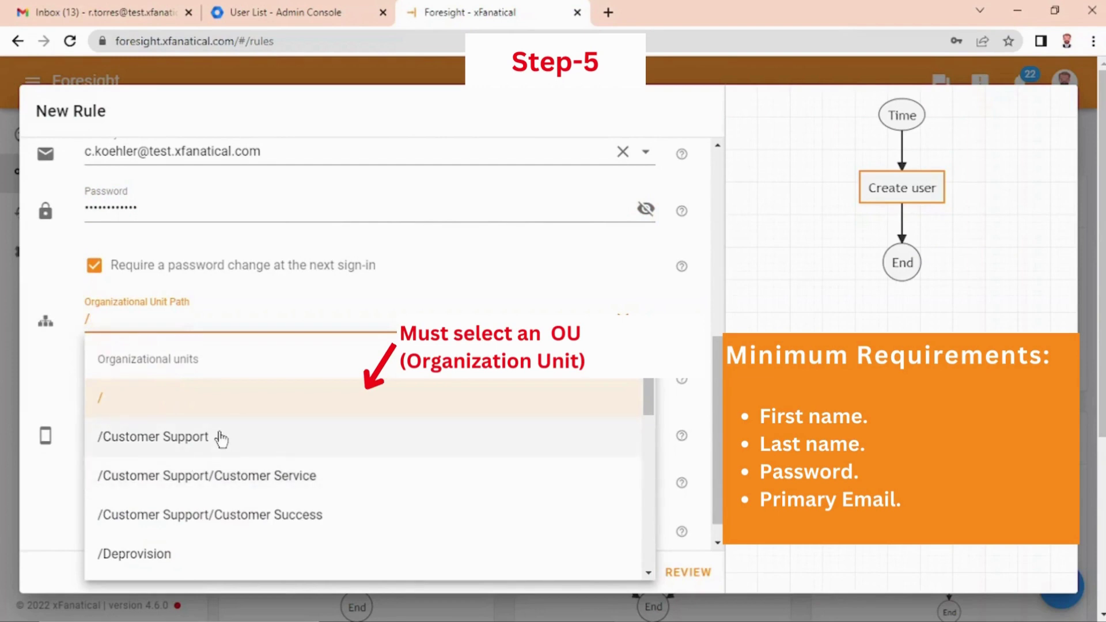
scroll(221, 438, down, 2)
scroll(220, 438, down, 1)
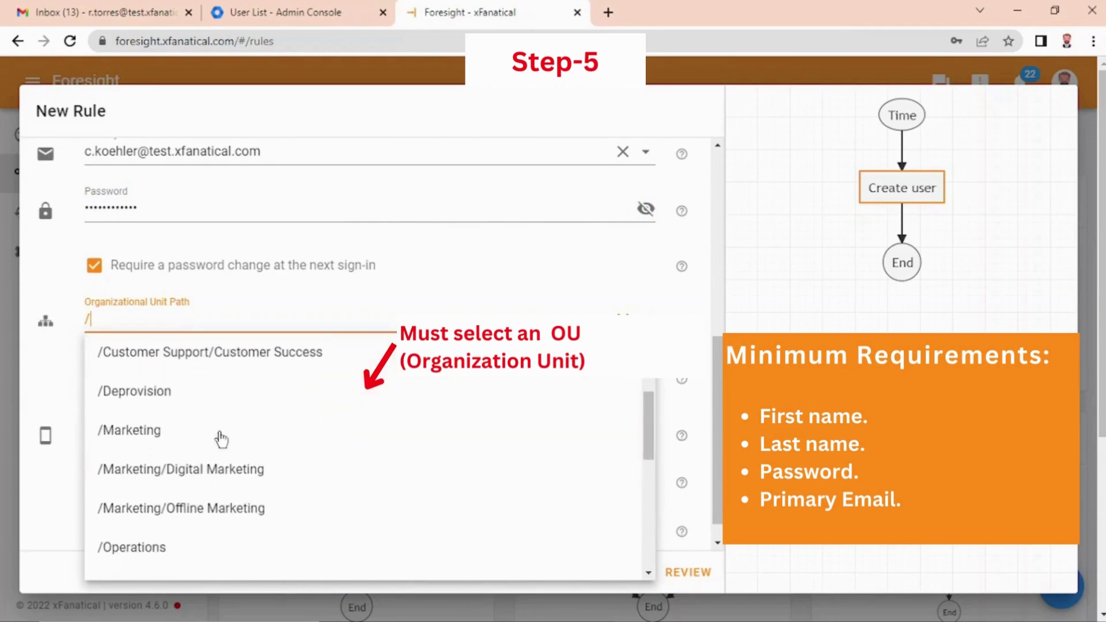
click(149, 432)
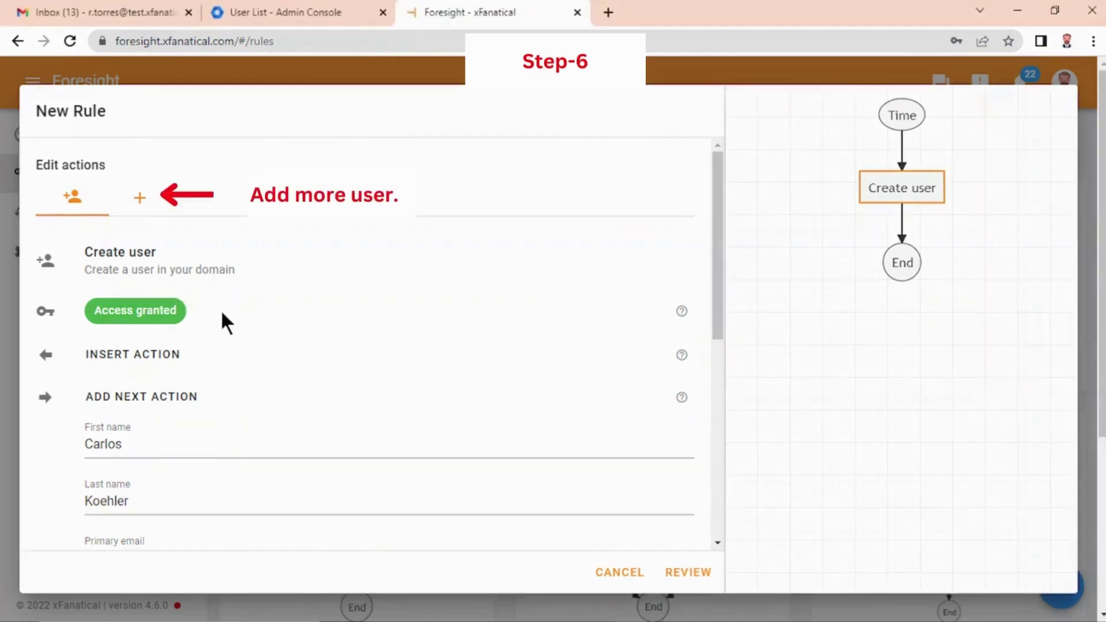
Step: Add a second Create user action for Laura Sample in /Marketing
click(141, 200)
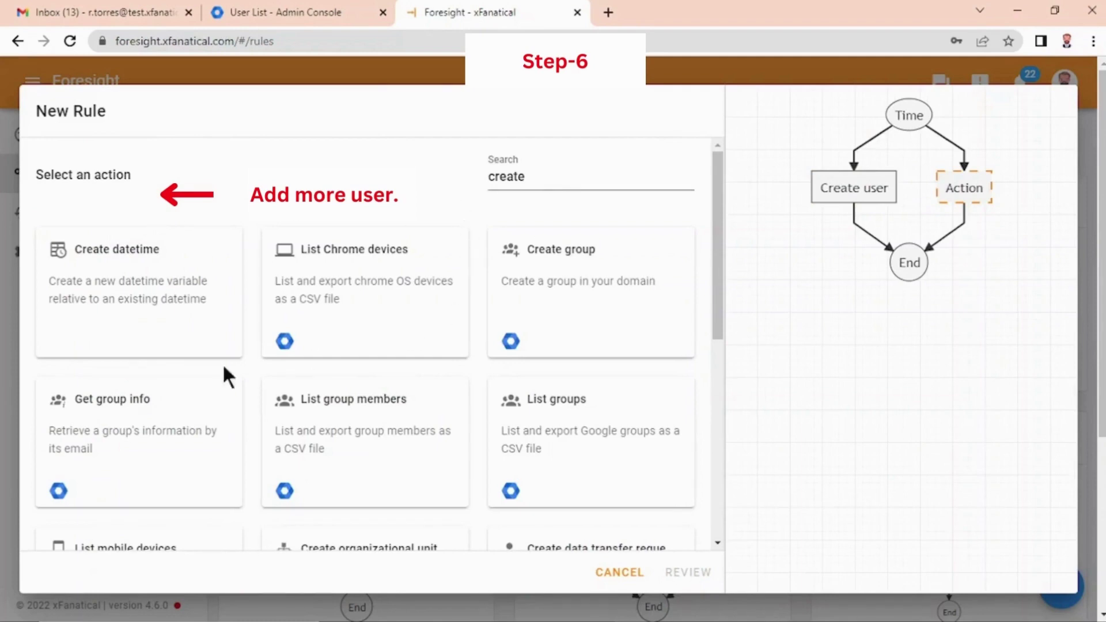
scroll(225, 372, down, 3)
scroll(123, 387, down, 2)
click(123, 387)
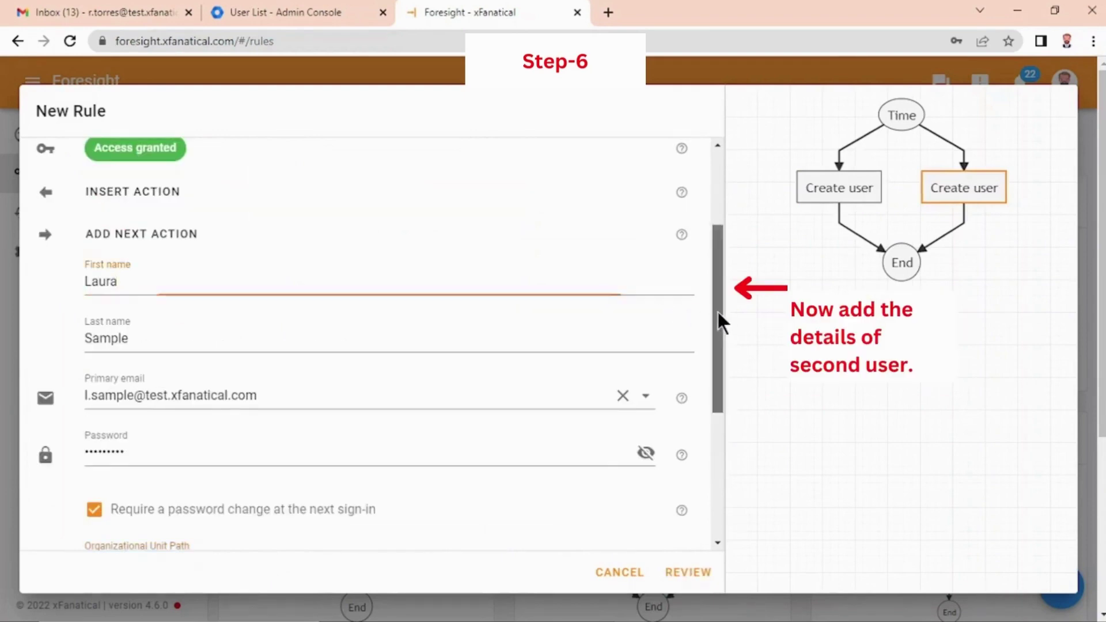
drag(718, 313, 719, 408)
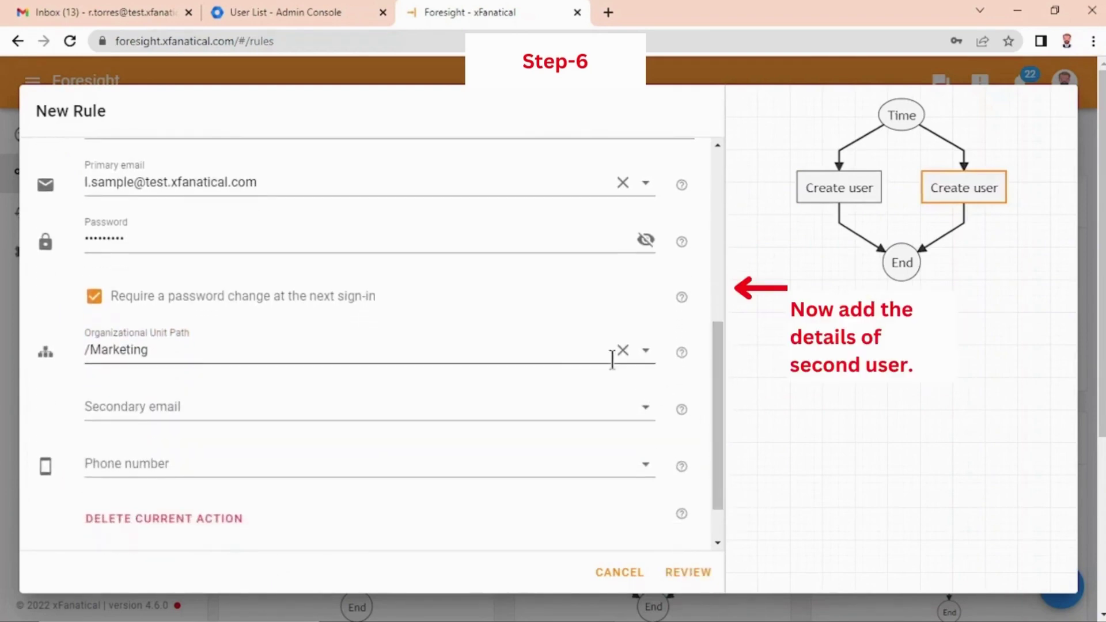
scroll(609, 384, down, 1)
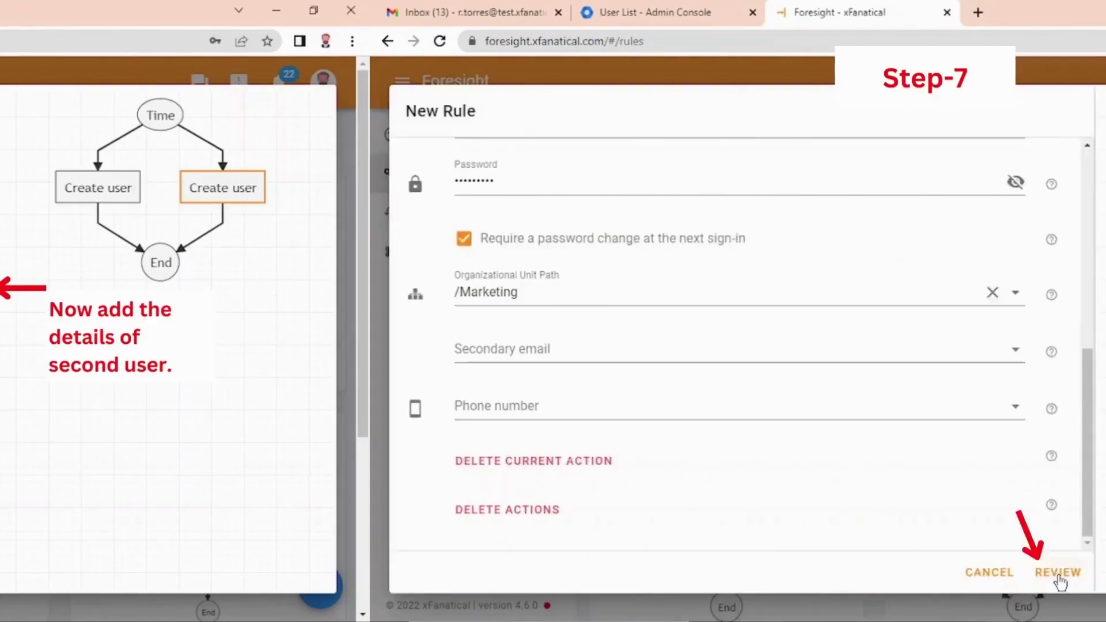
Step: Name the rule 'Create Users by schedule' and save it
click(688, 573)
click(377, 224)
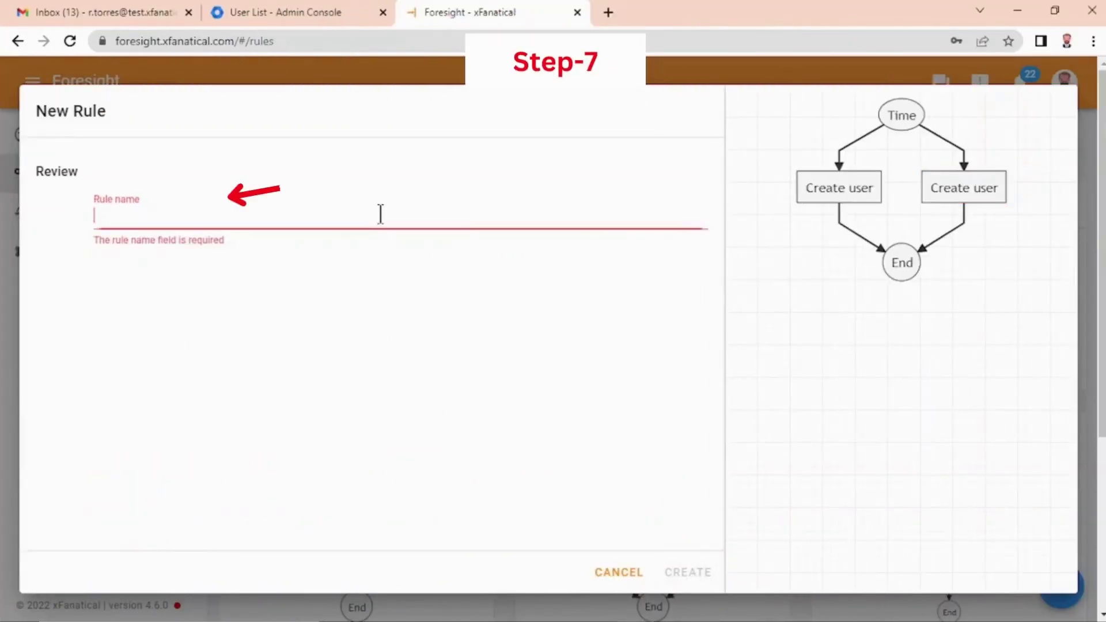
text(Creat)
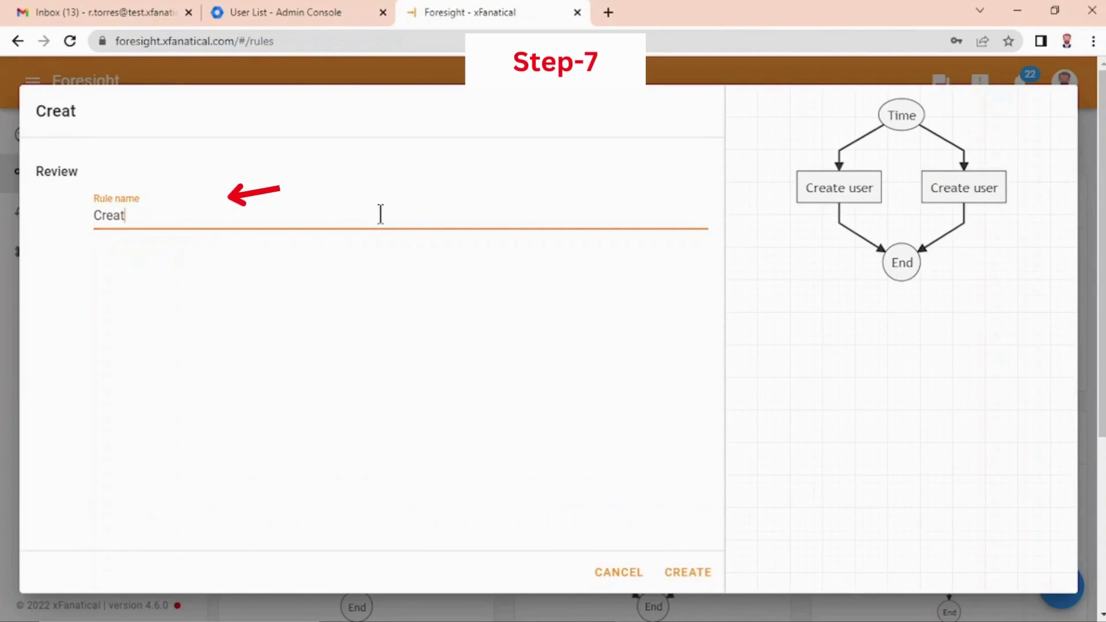
text(e Users by)
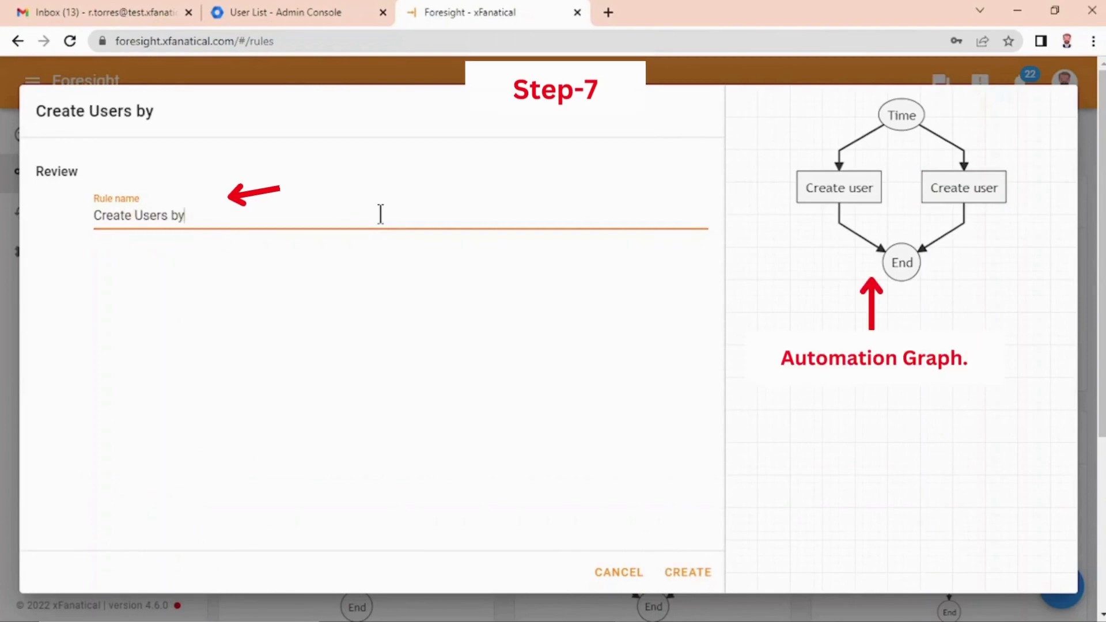
text( schedule)
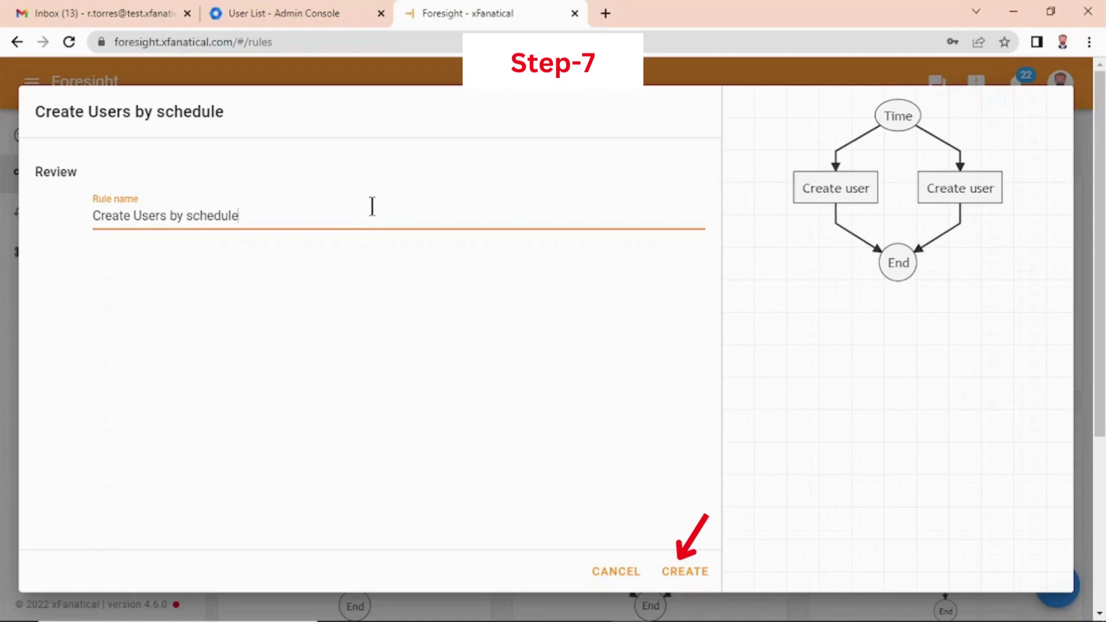
click(686, 576)
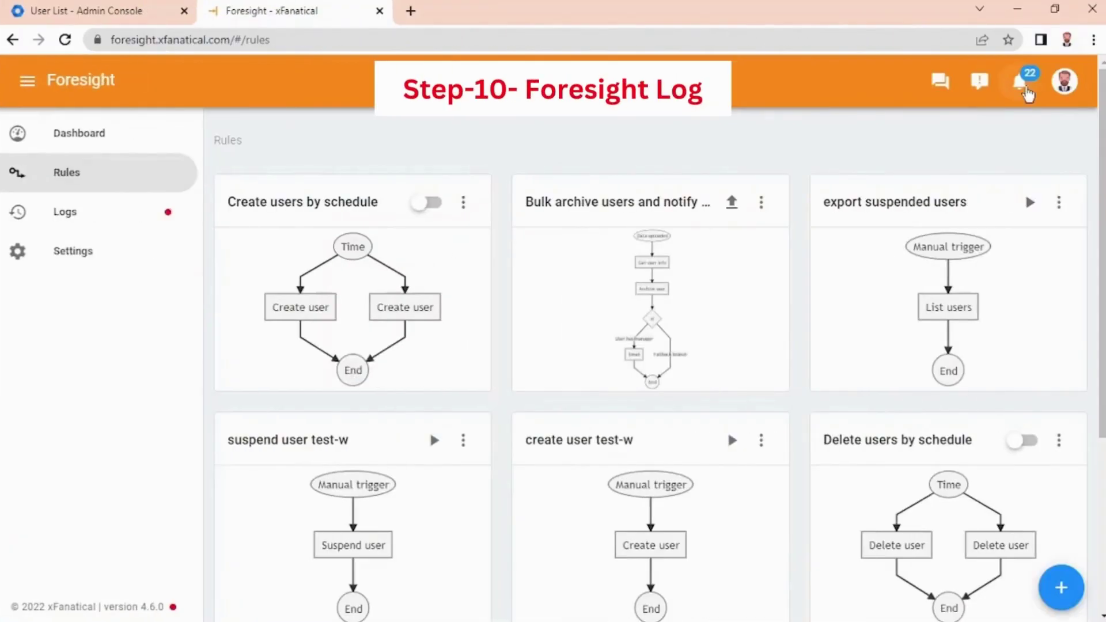
Step: Show the full Notifications page with the rule's successful execution entry
click(1019, 82)
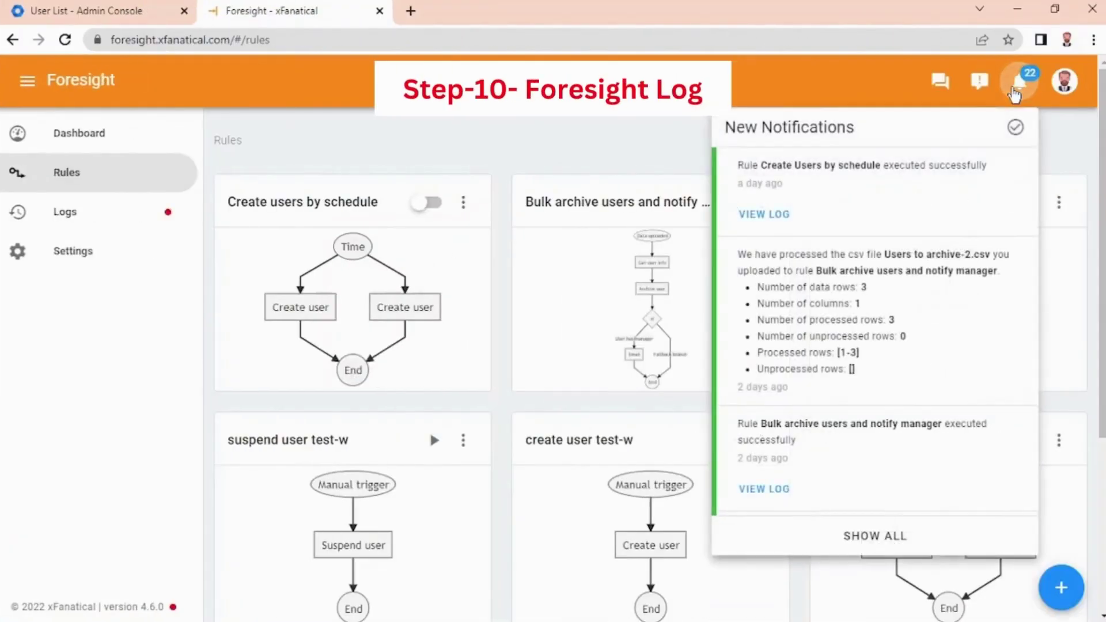
click(895, 540)
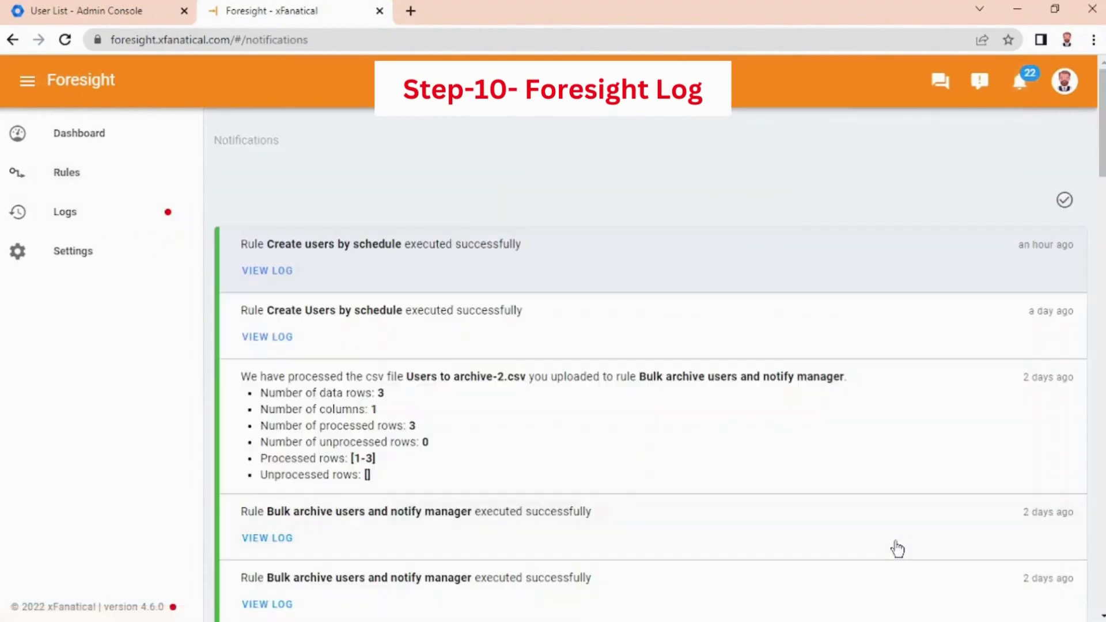